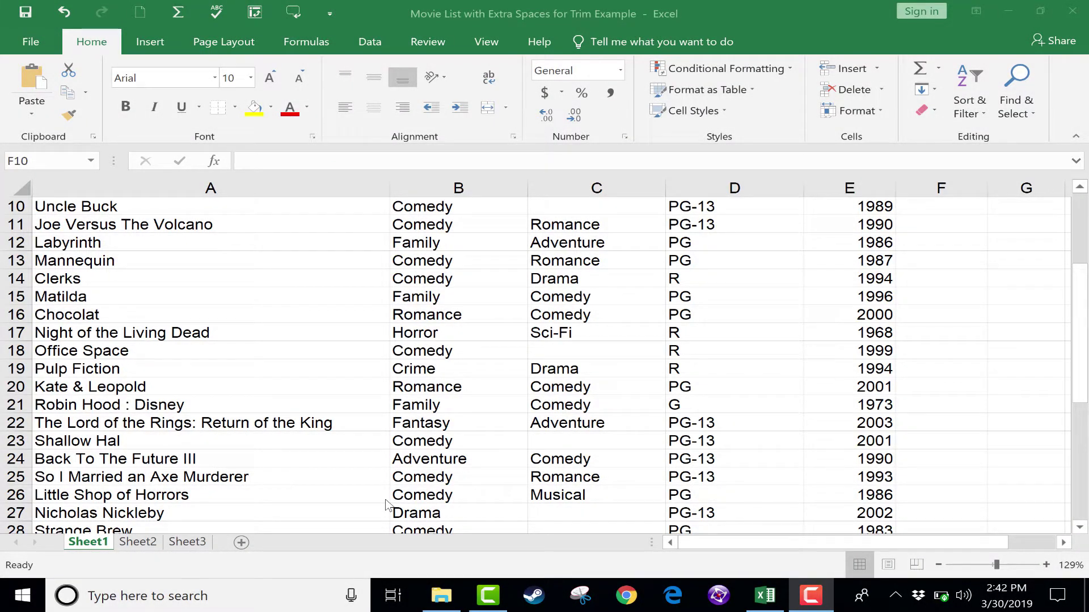
Jump to the end of the movie list column before returning to the top
{"action": "key", "text": "ctrl+shift+Down"}
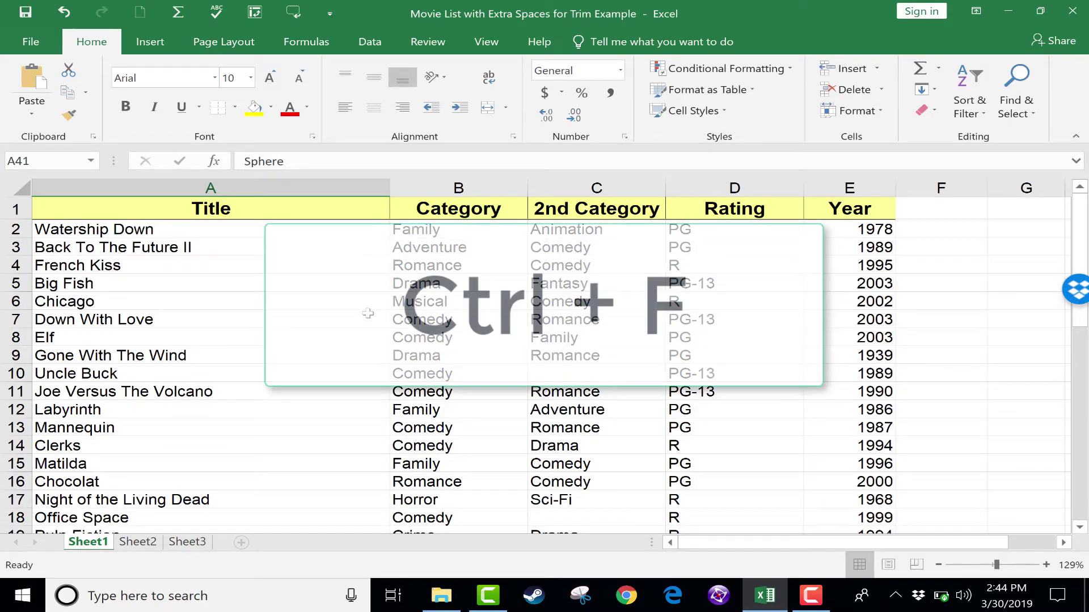
Search the sheet for 'Dark Knight' with Ctrl+F, landing on the title in row 37
{"action": "key", "text": "ctrl+f"}
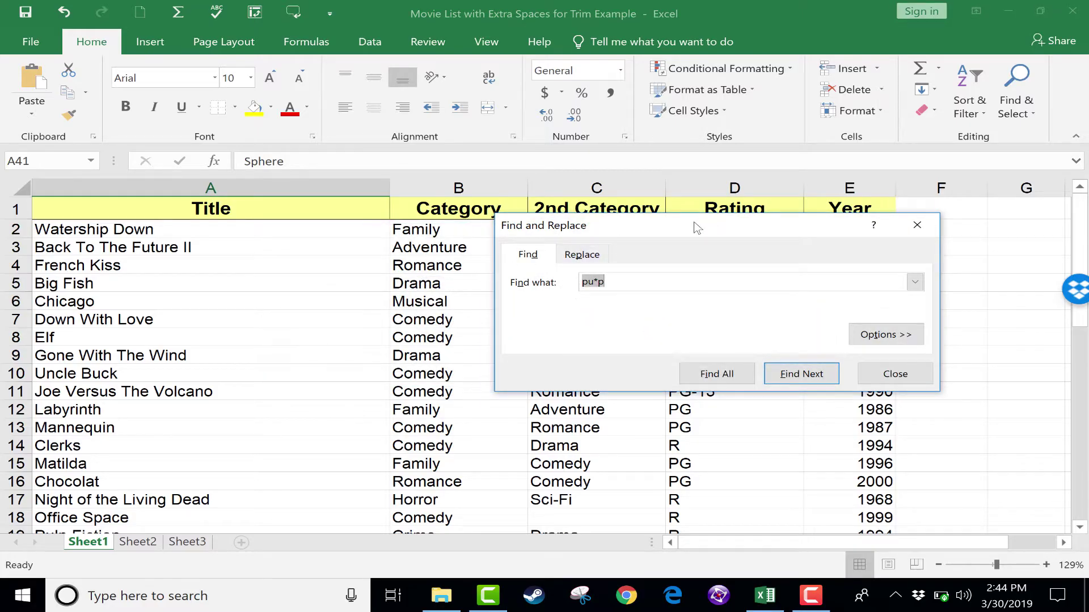
{"action": "key", "text": "Delete"}
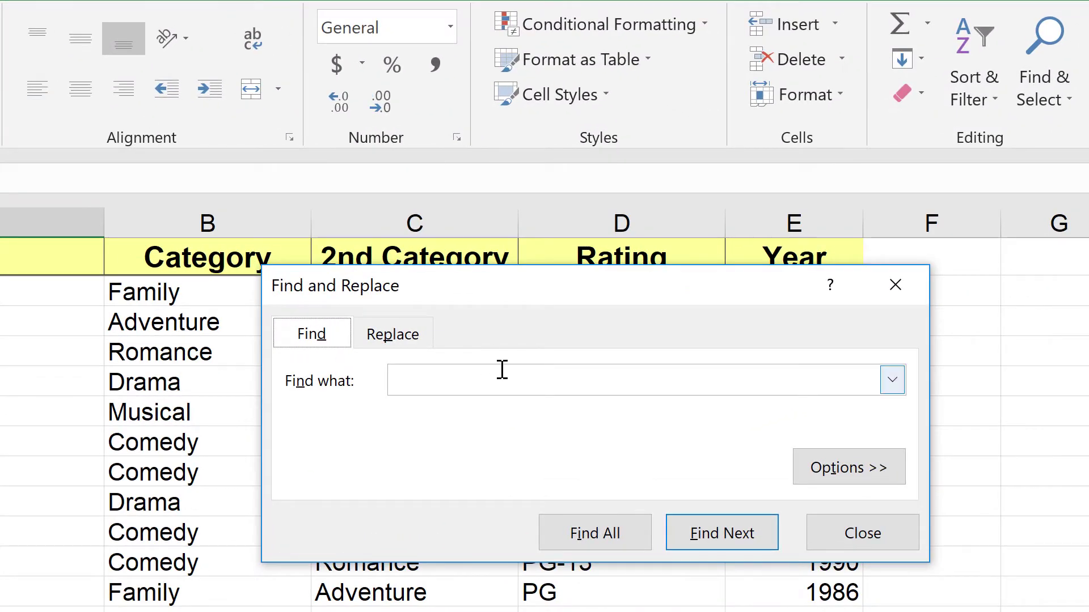
{"action": "left_click", "coordinate": [496, 372]}
{"action": "type", "text": "Dark Knight"}
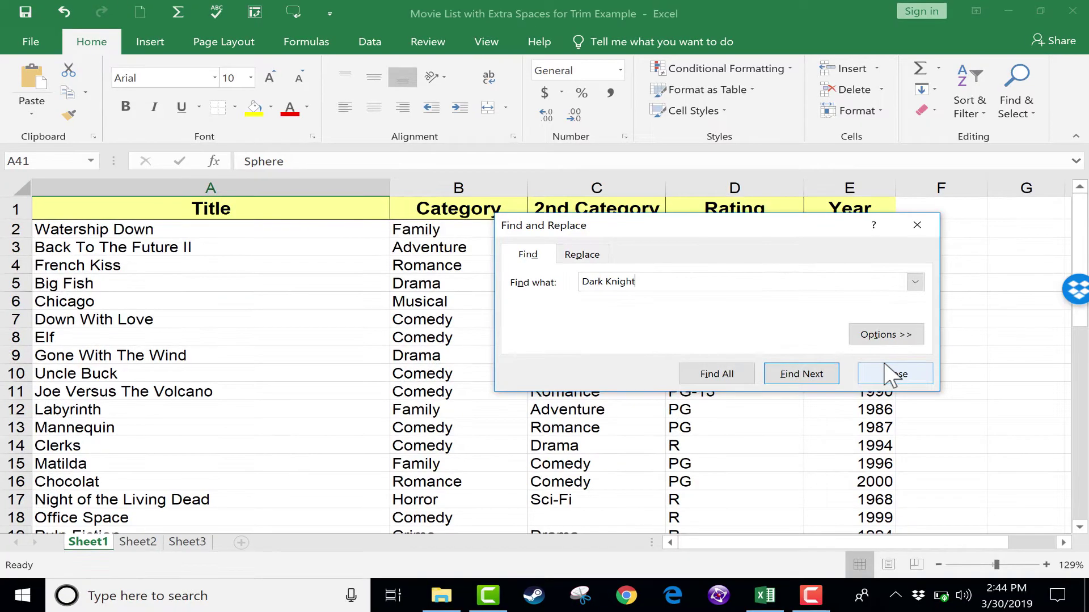
{"action": "key", "text": "Return"}
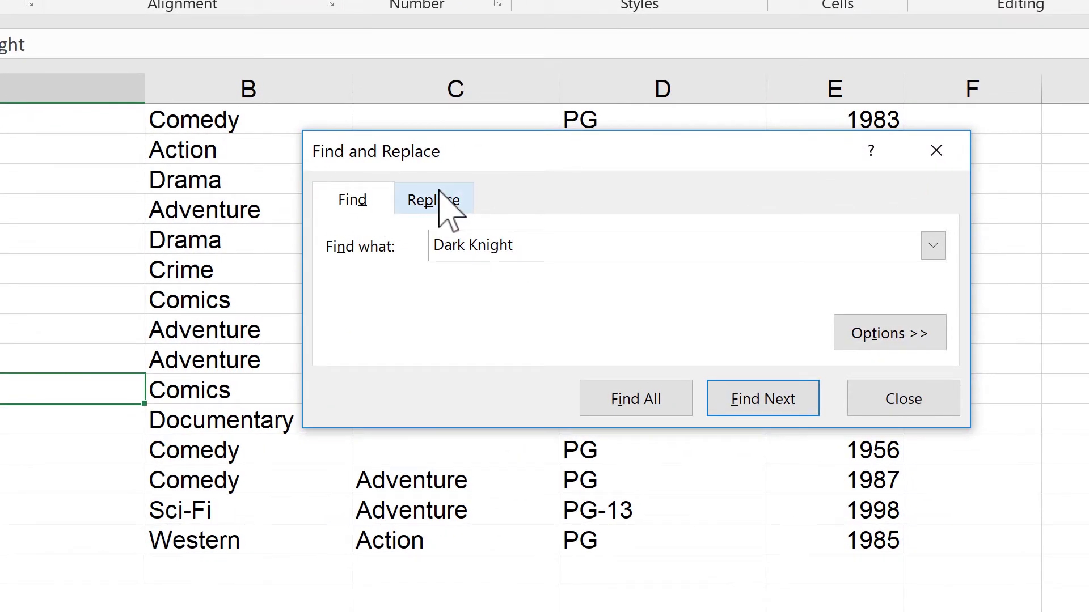
Replace all 'Dark Knight' with 'The Dark Knight' and dismiss the count message
{"action": "left_click", "coordinate": [443, 201]}
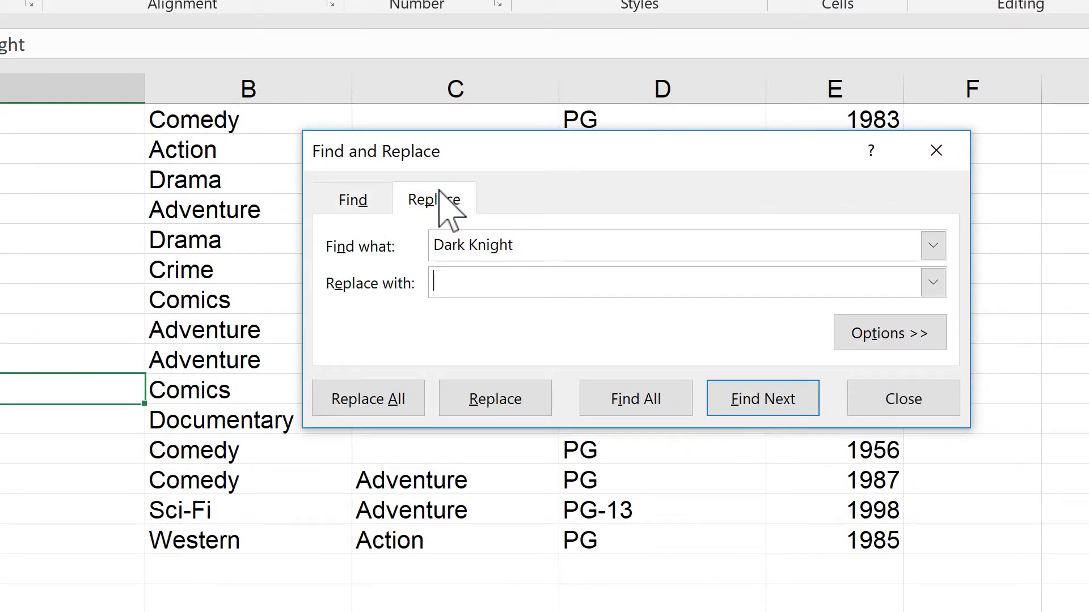
{"action": "left_click", "coordinate": [495, 283]}
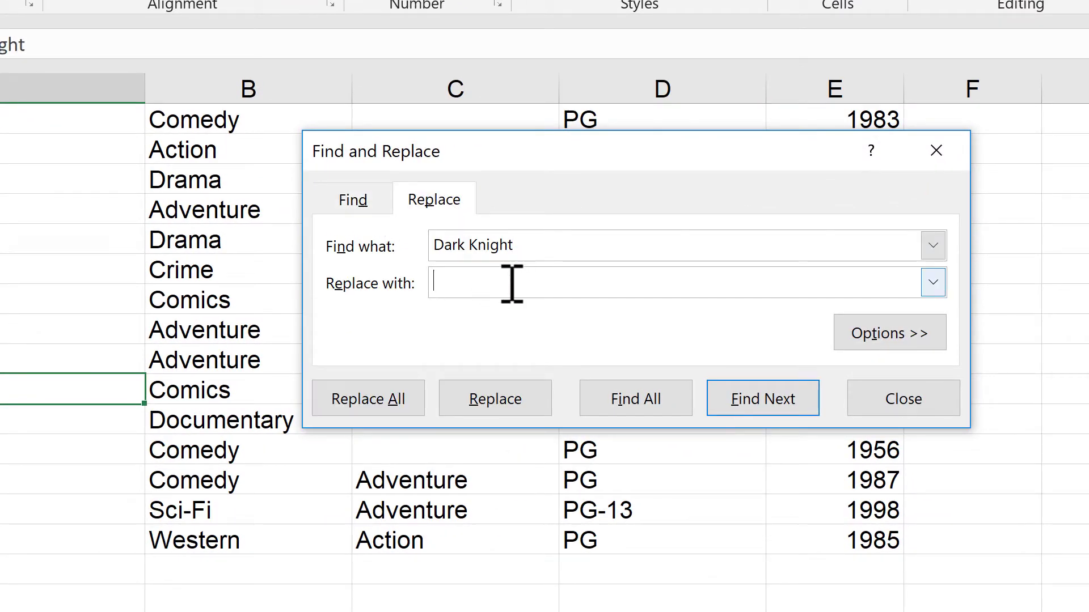
{"action": "type", "text": "The Dark "}
{"action": "type", "text": "Kni"}
{"action": "type", "text": "ght"}
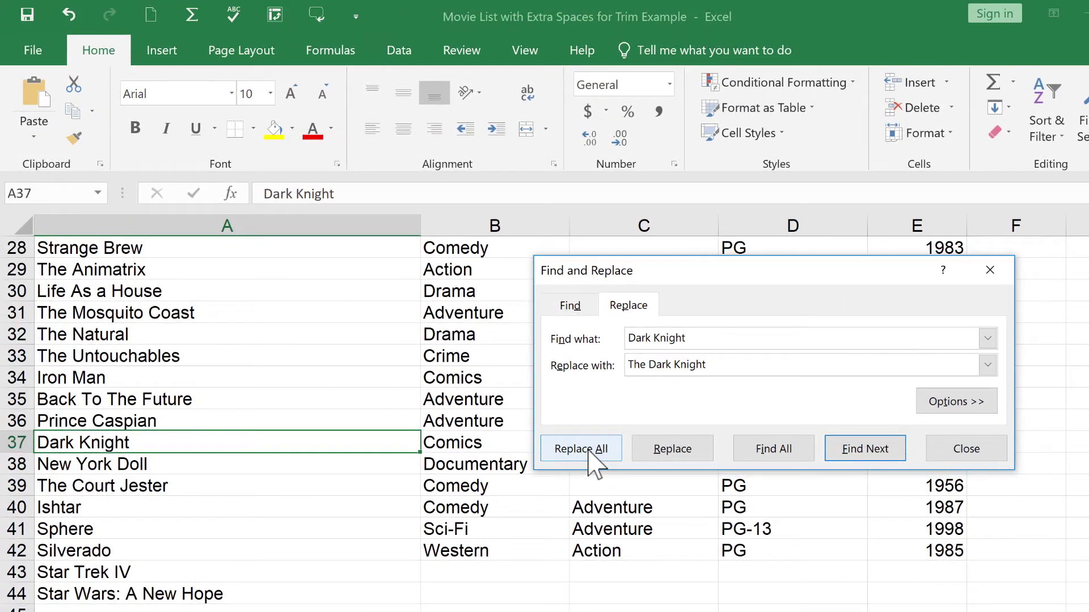
{"action": "left_click", "coordinate": [581, 449]}
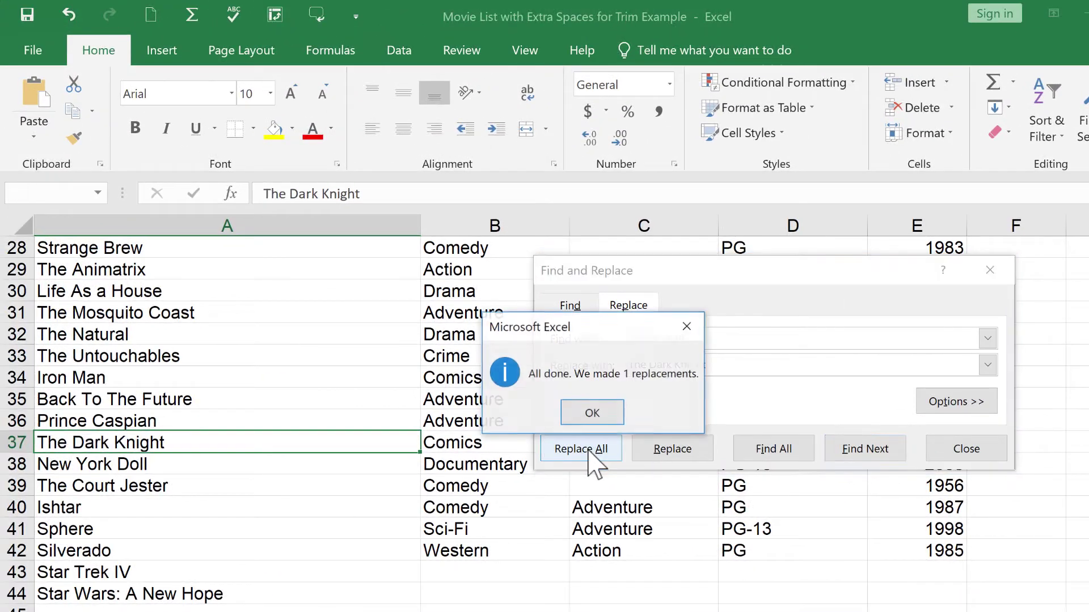
{"action": "left_click", "coordinate": [593, 413]}
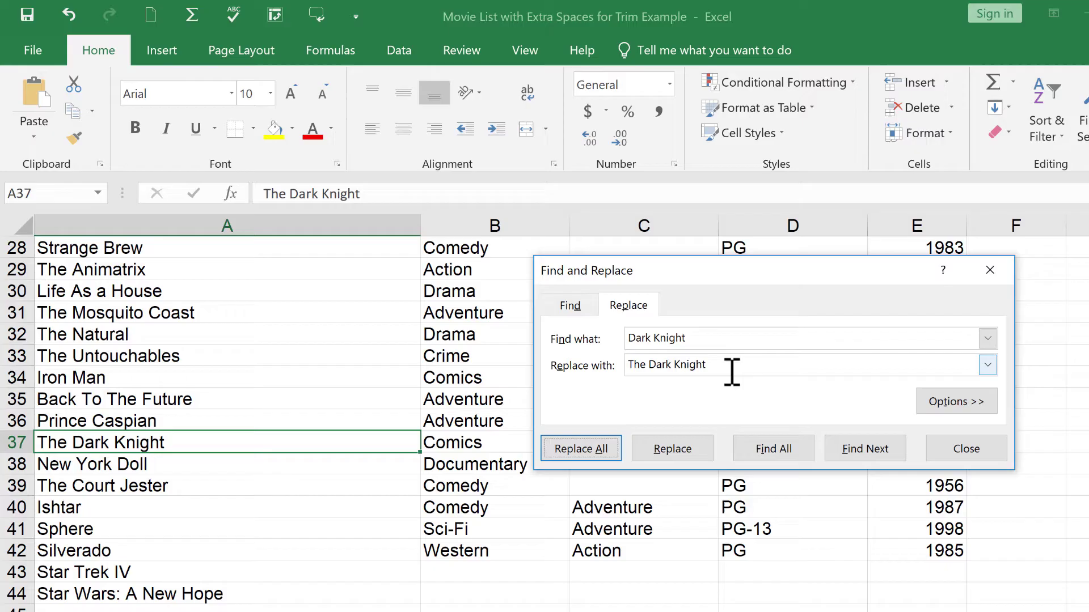
Return to the Find tab and clear the Dark Knight term ready for a new search
{"action": "left_click", "coordinate": [568, 307]}
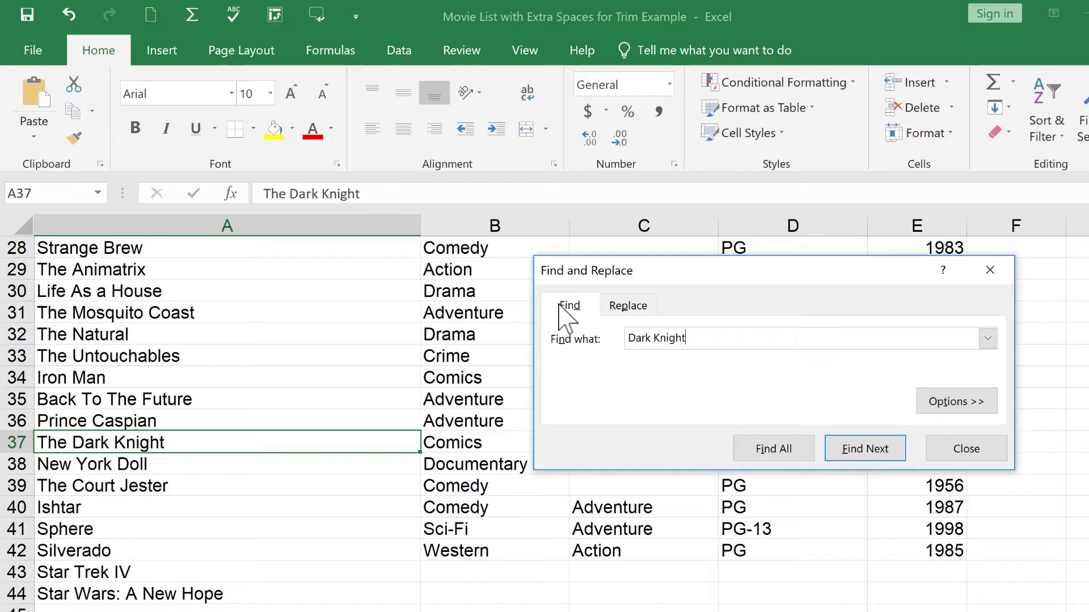
{"action": "key", "text": "Delete"}
{"action": "left_click", "coordinate": [568, 311]}
{"action": "left_click", "coordinate": [659, 342]}
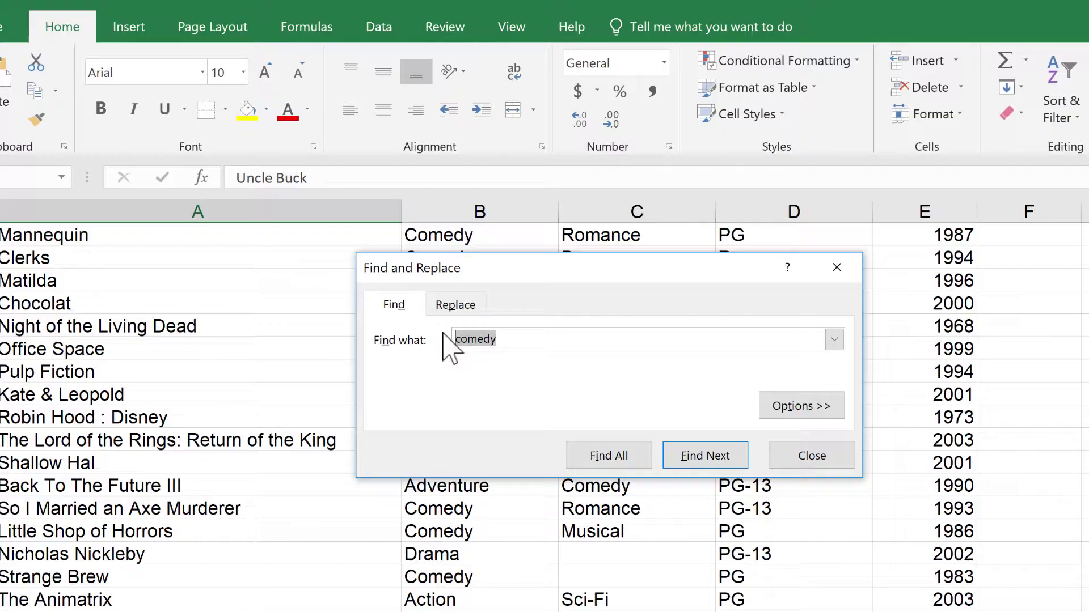
{"action": "type", "text": "S"}
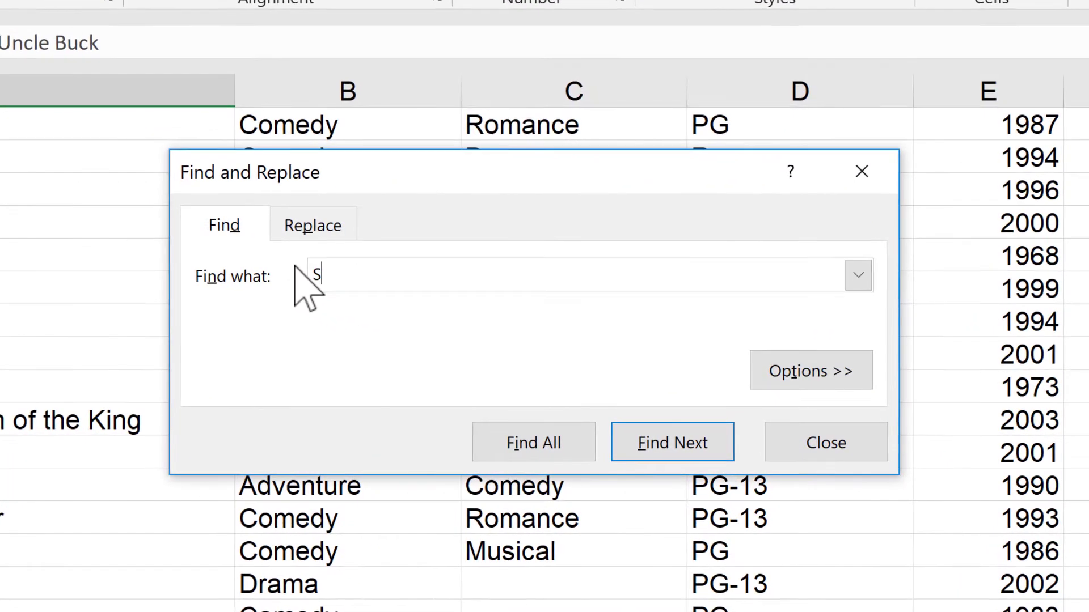
{"action": "type", "text": "t"}
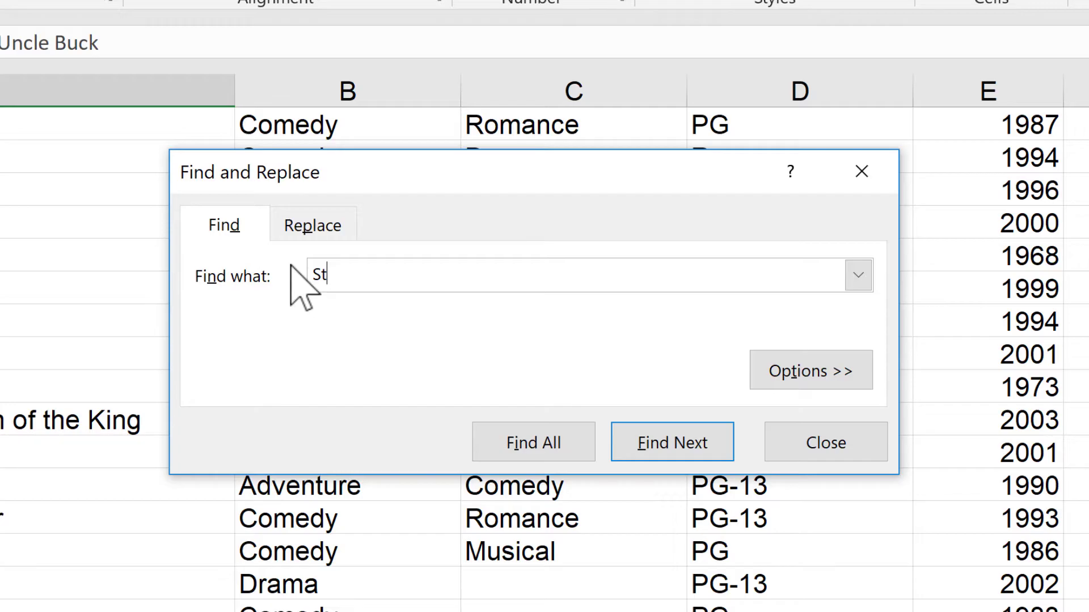
{"action": "type", "text": "?"}
{"action": "type", "text": "r"}
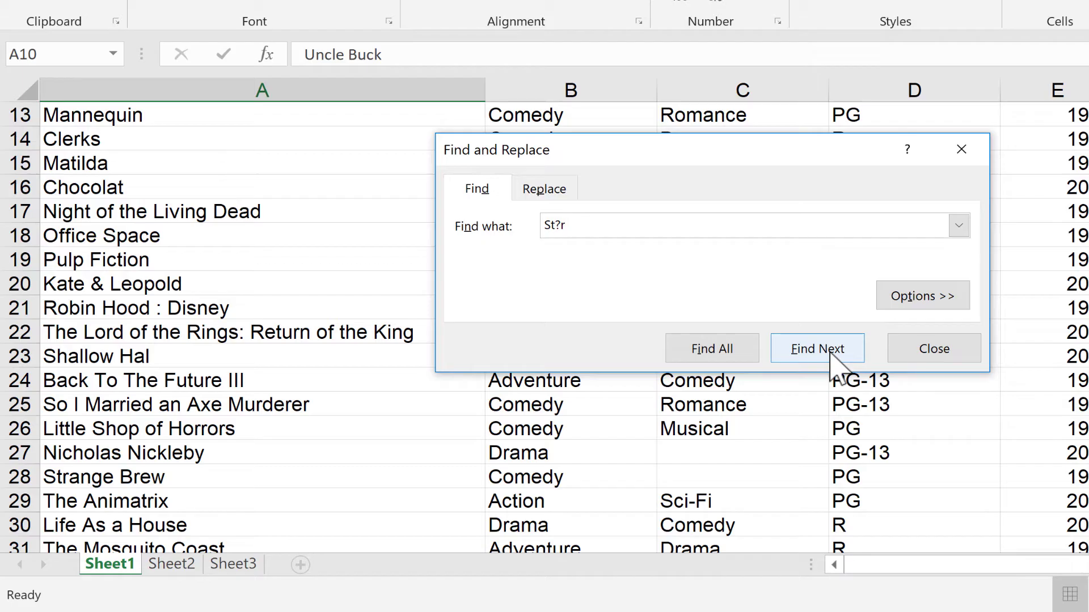
Cycle through the St?r matches: The Court Jester, Western, Star Trek IV, Star Wars, then wrap around
{"action": "left_click", "coordinate": [817, 349]}
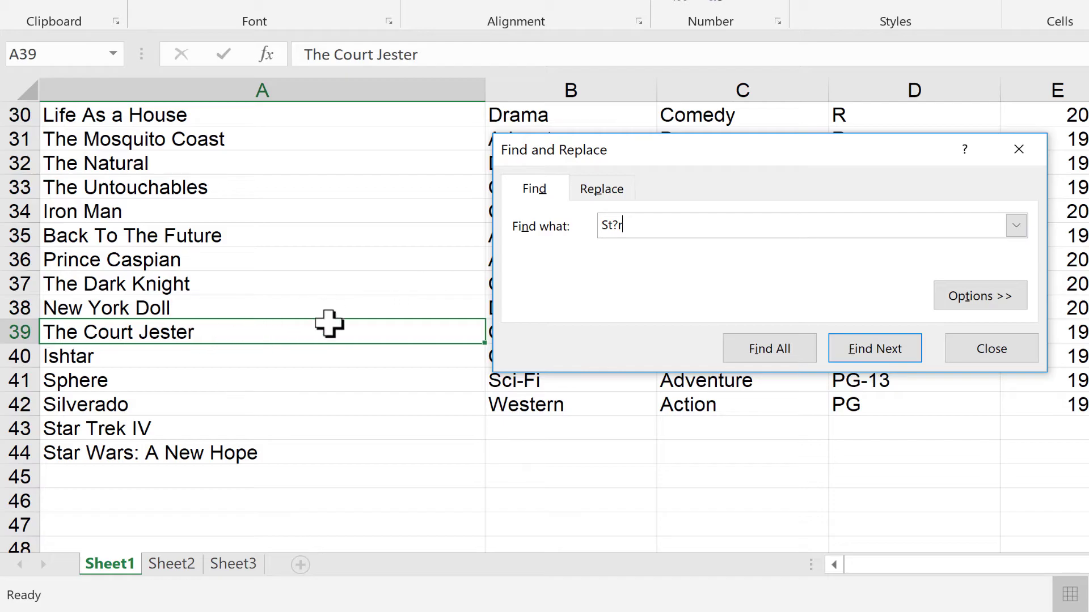
{"action": "left_click", "coordinate": [630, 224]}
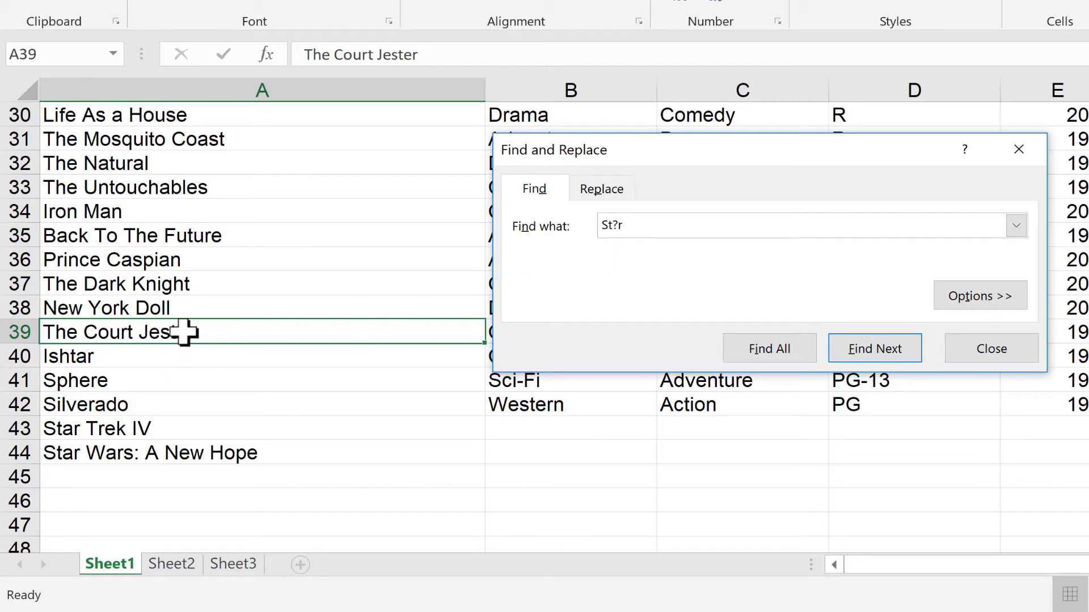
{"action": "left_click", "coordinate": [874, 350]}
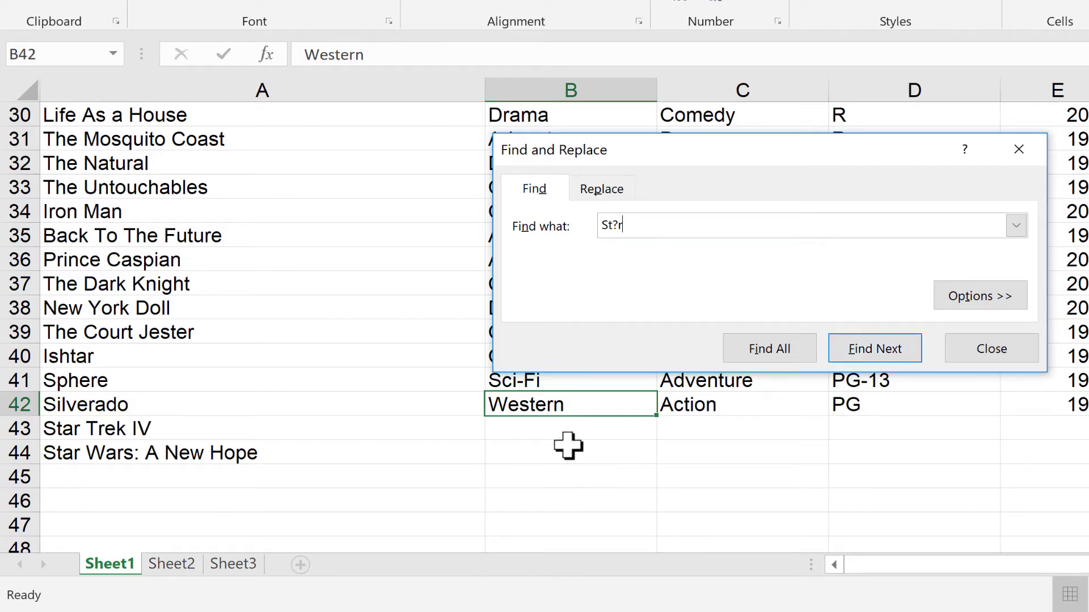
{"action": "left_click", "coordinate": [901, 353]}
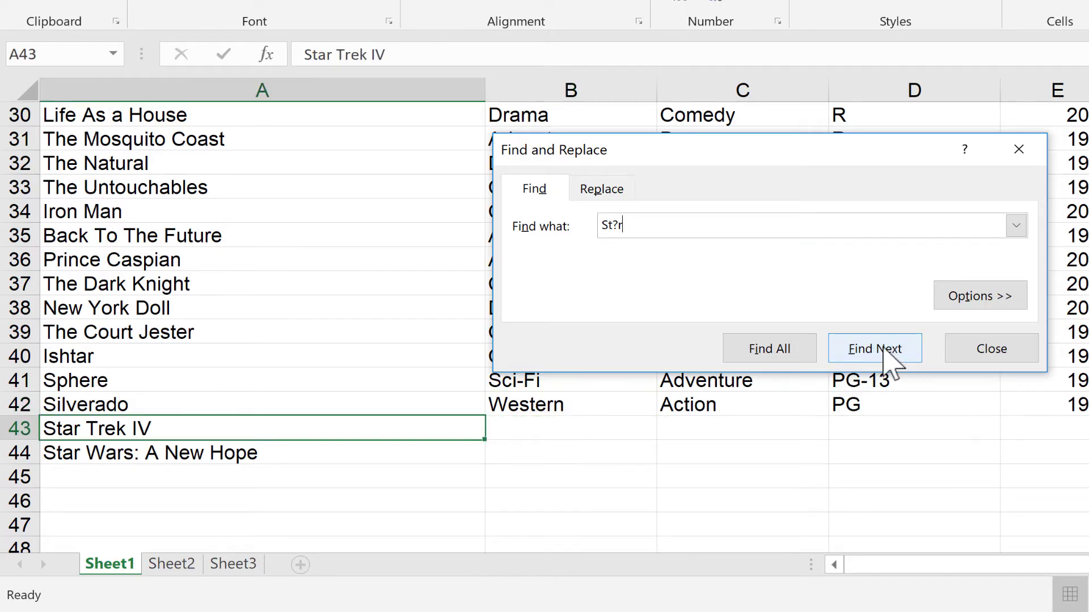
{"action": "left_click", "coordinate": [889, 358]}
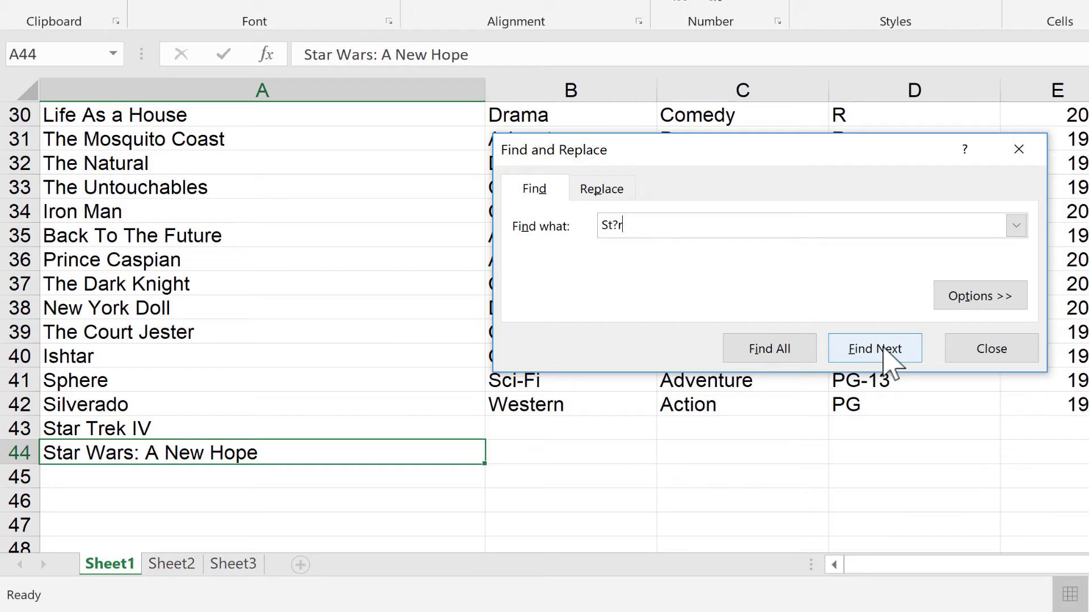
{"action": "left_click", "coordinate": [889, 357]}
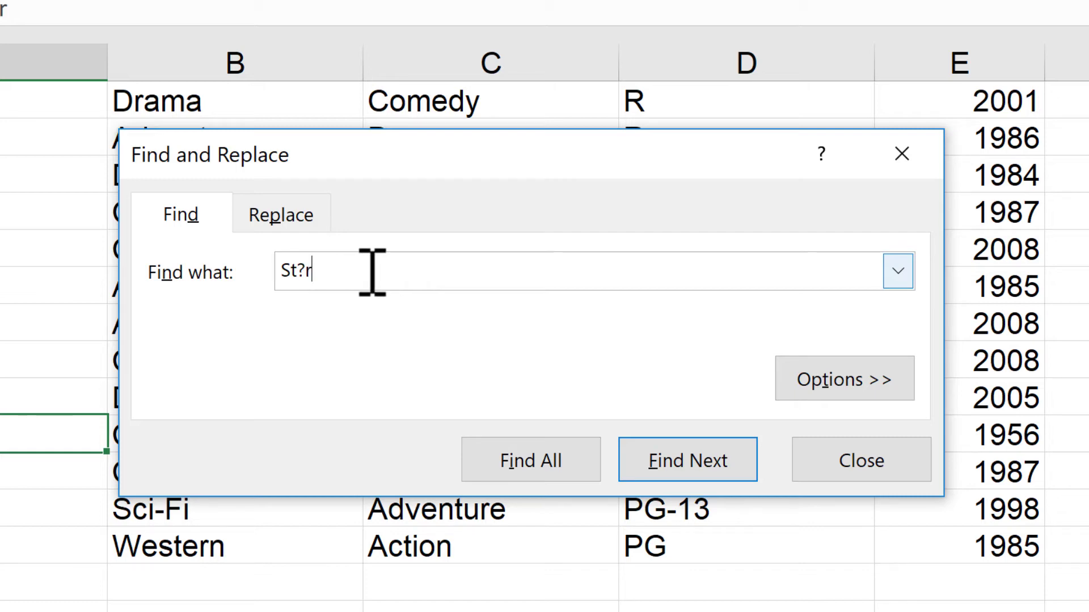
Search for st*r and cycle its matches: Western, Star Trek IV, Star Wars, Strange Brew, The Court Jester
{"action": "left_click_drag", "start_coordinate": [371, 273], "coordinate": [277, 271]}
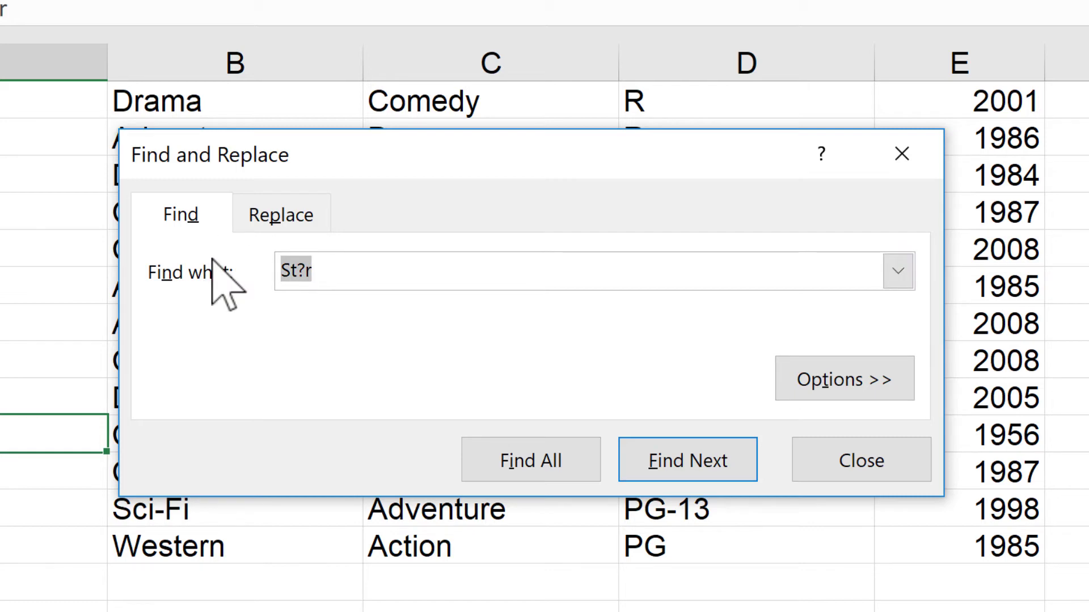
{"action": "type", "text": "st"}
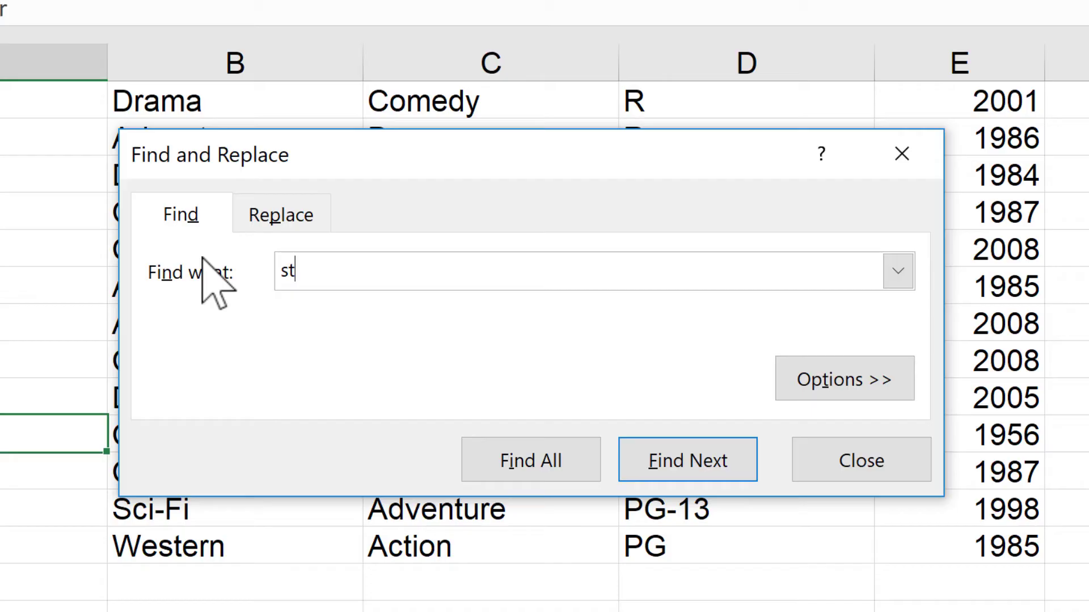
{"action": "type", "text": "*r"}
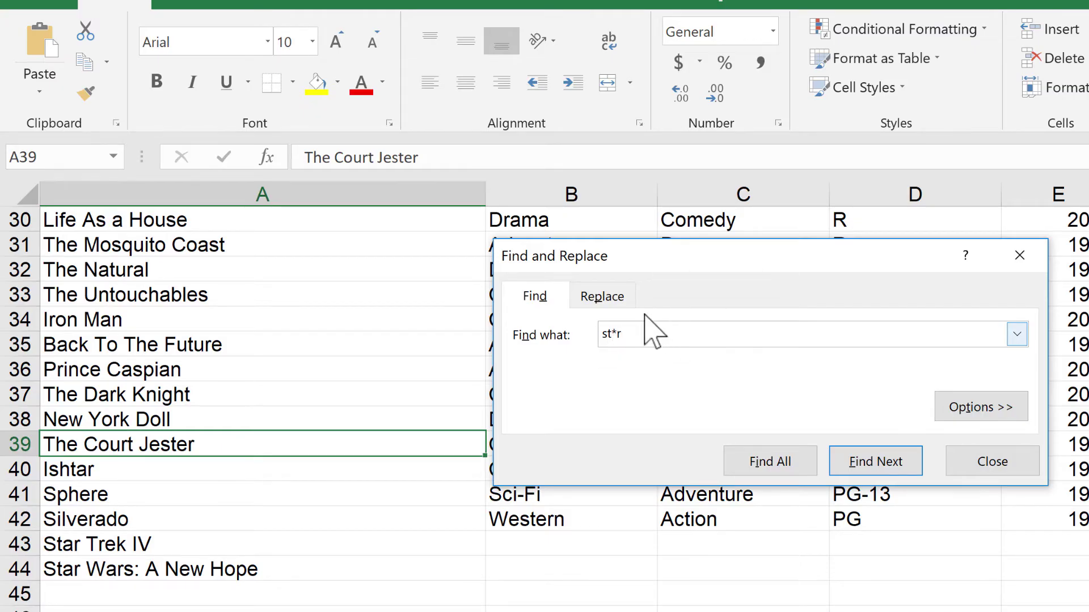
{"action": "left_click", "coordinate": [875, 462]}
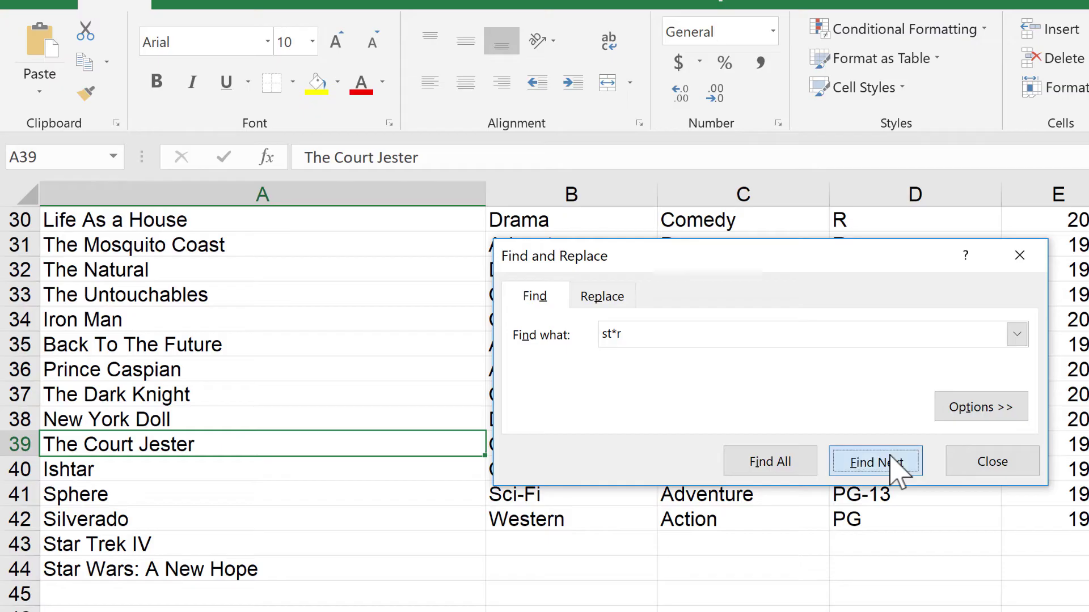
{"action": "left_click", "coordinate": [875, 461]}
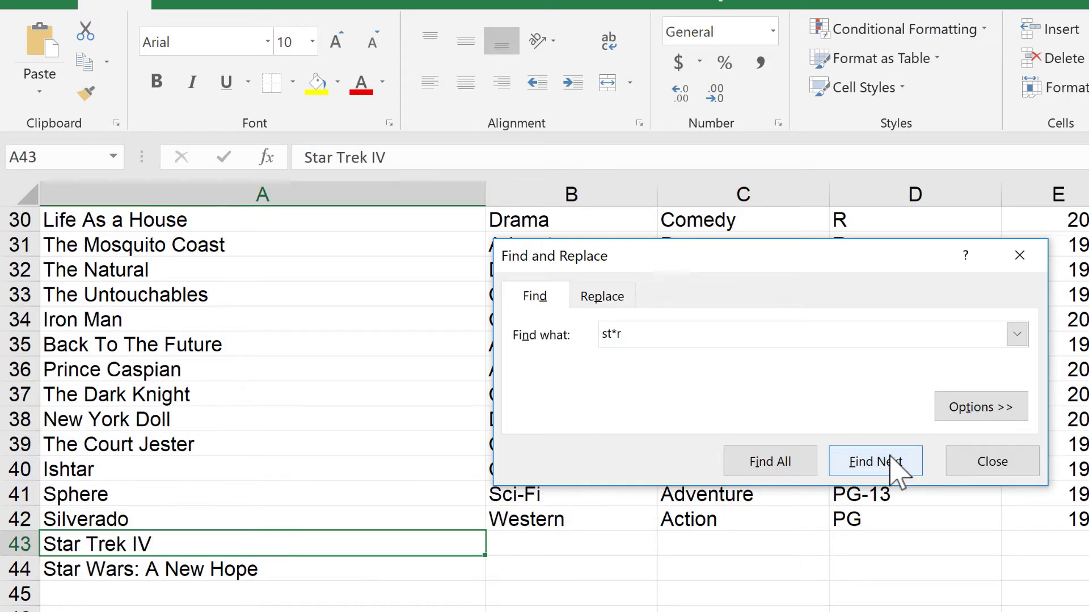
{"action": "left_click", "coordinate": [874, 461]}
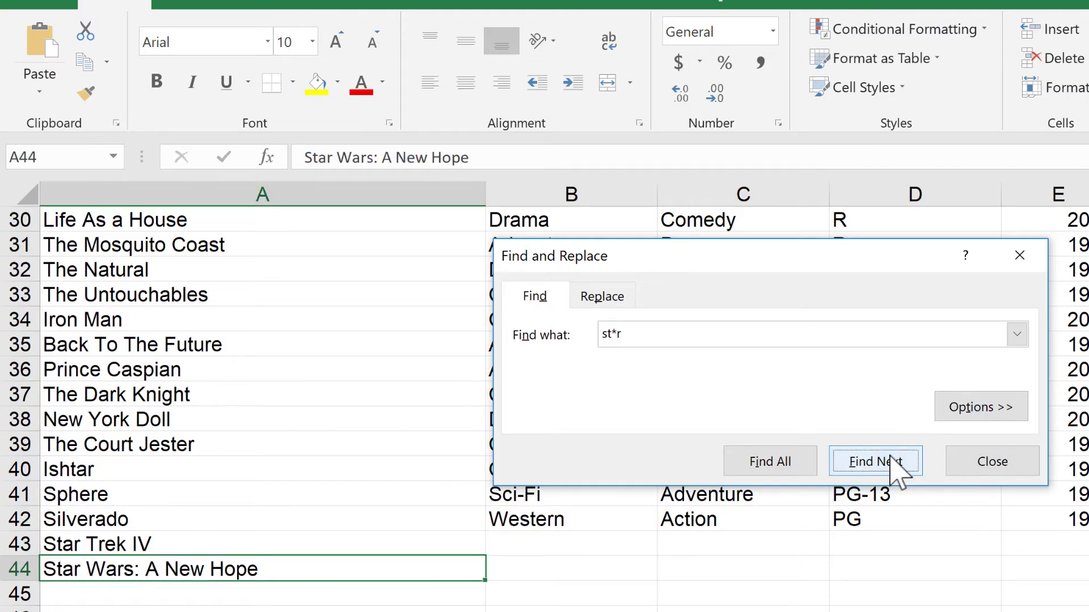
{"action": "left_click", "coordinate": [875, 461]}
{"action": "left_click", "coordinate": [875, 462]}
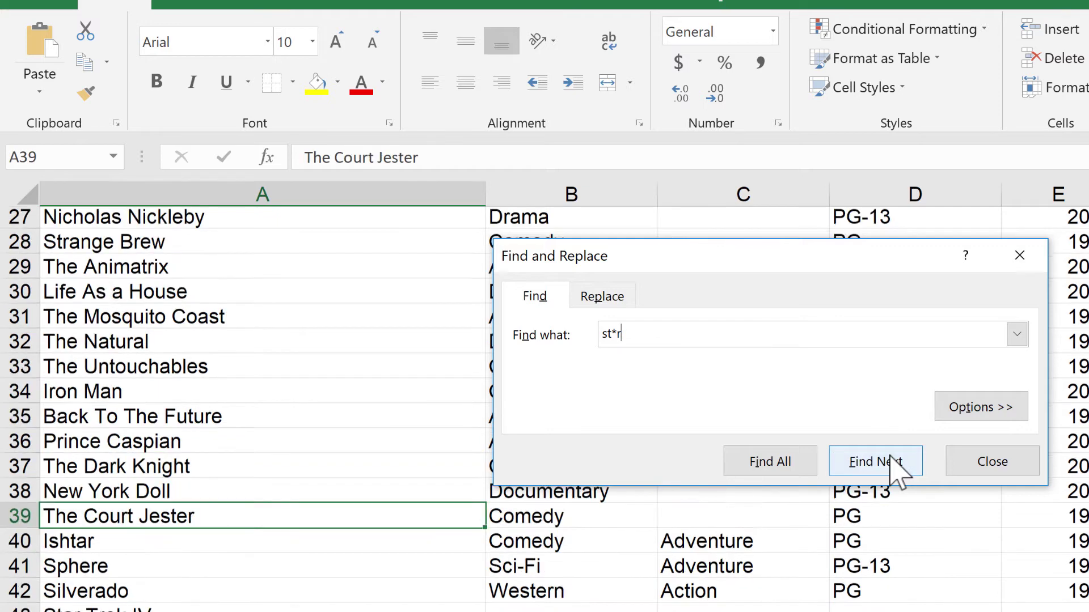
{"action": "left_click", "coordinate": [875, 461]}
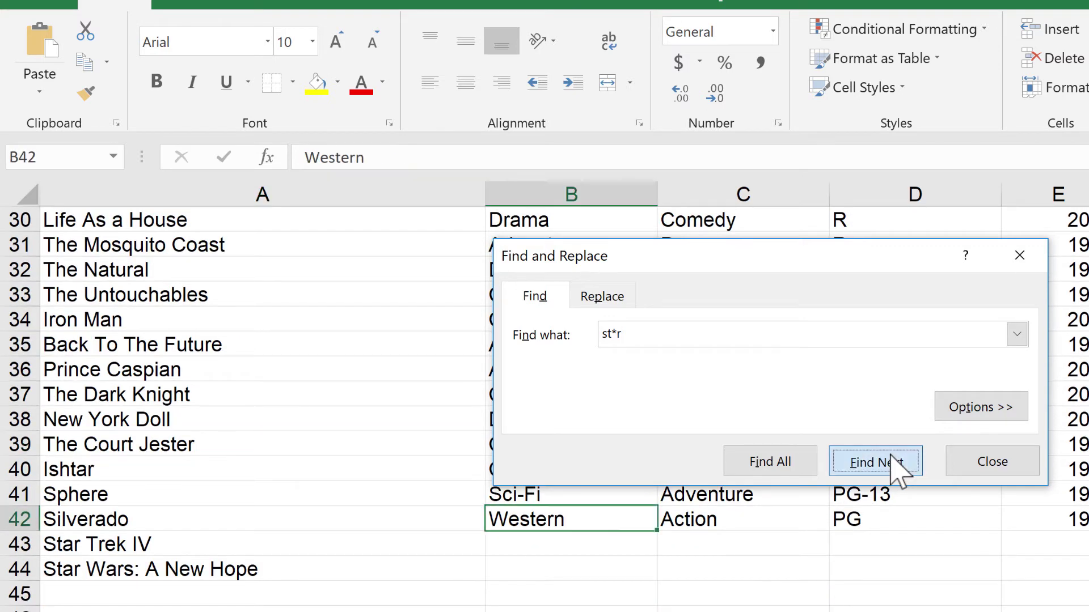
{"action": "left_click", "coordinate": [875, 461]}
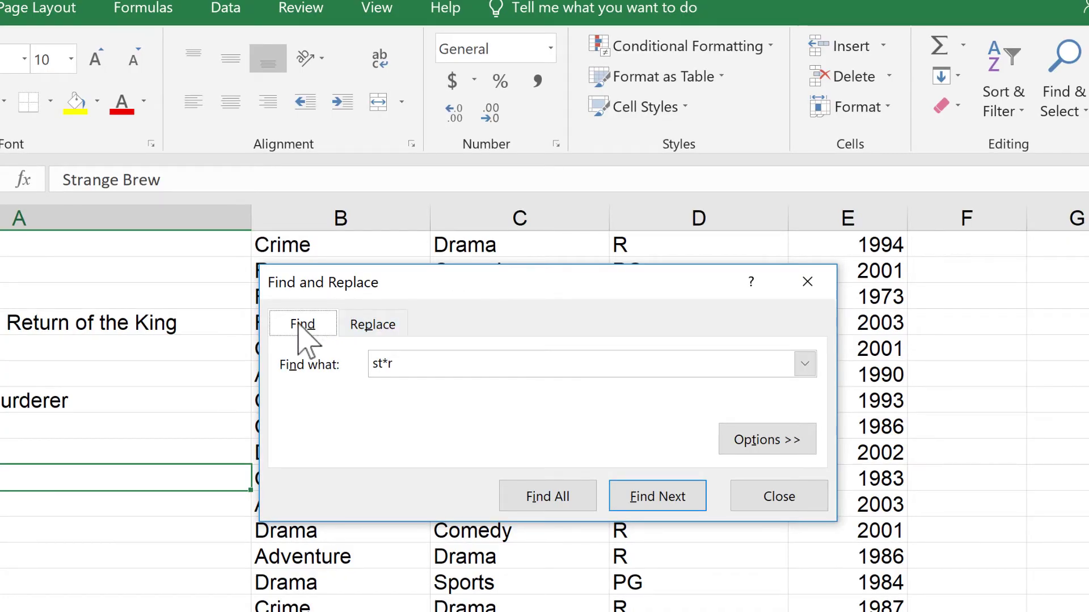
{"action": "left_click", "coordinate": [394, 330]}
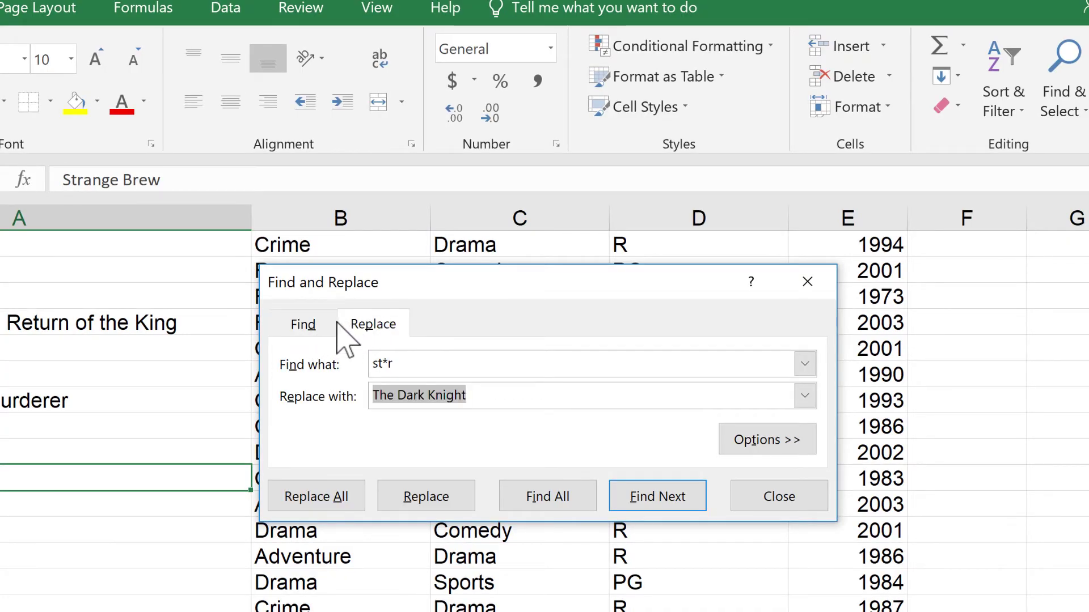
{"action": "left_click", "coordinate": [303, 324]}
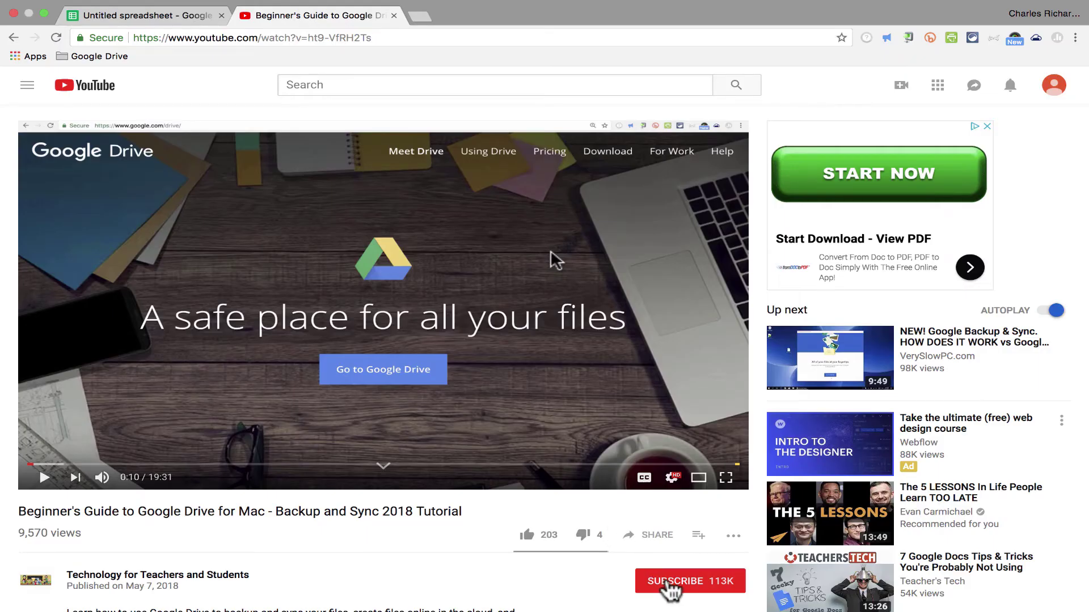
Subscribe to Technology for Teachers and Students and turn on its notification bell
{"action": "left_click", "coordinate": [660, 581]}
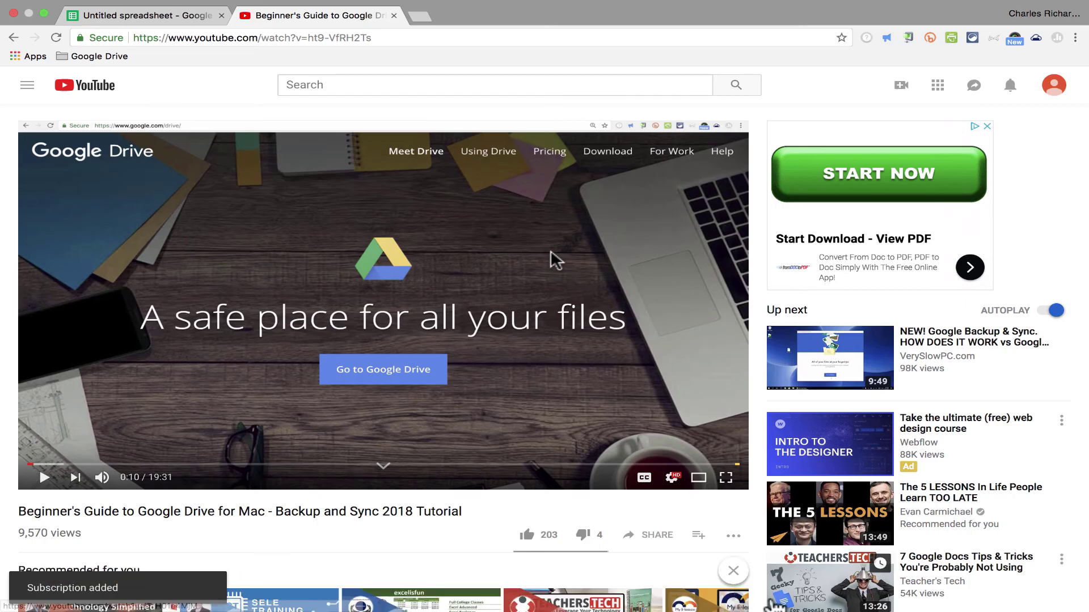
{"action": "scroll", "coordinate": [711, 591], "scroll_direction": "down", "scroll_amount": 5}
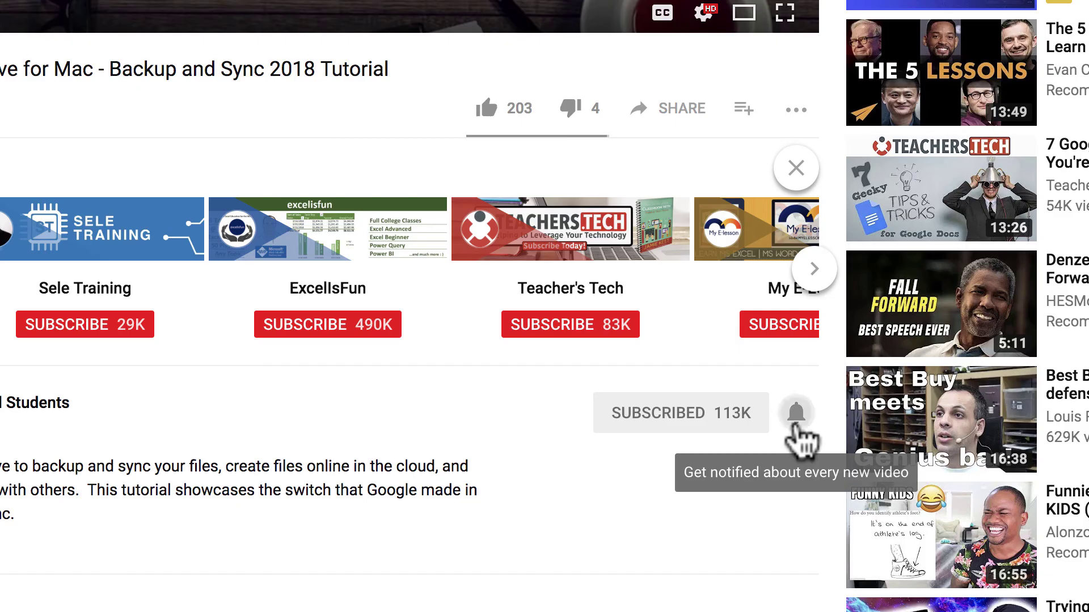
{"action": "left_click", "coordinate": [796, 415]}
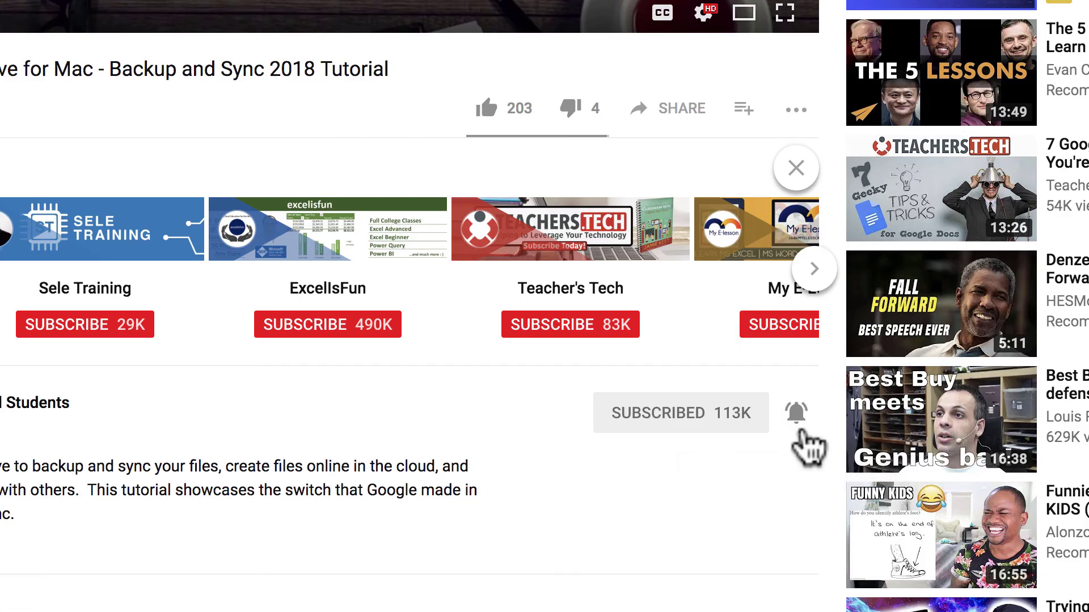